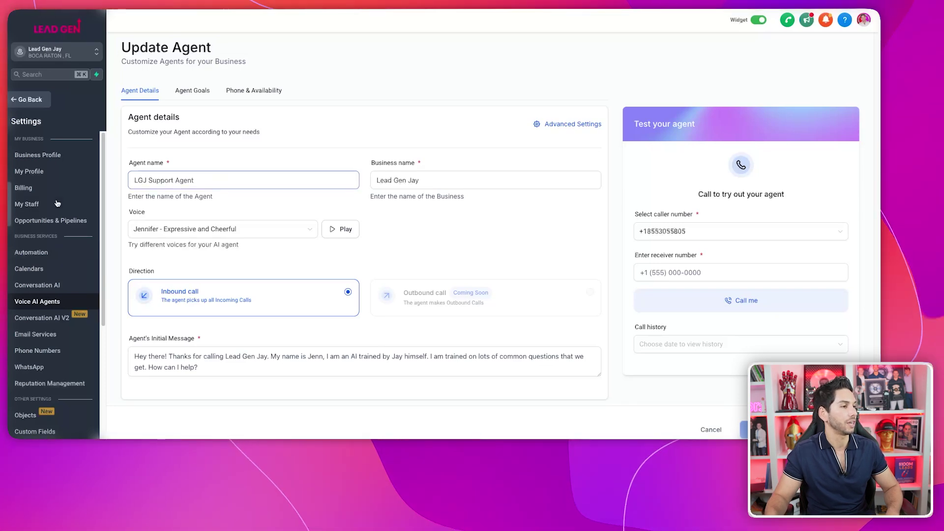
- Scroll down through the LGJ Support Agent's Update Agent page
scroll(39, 309, down, 4)
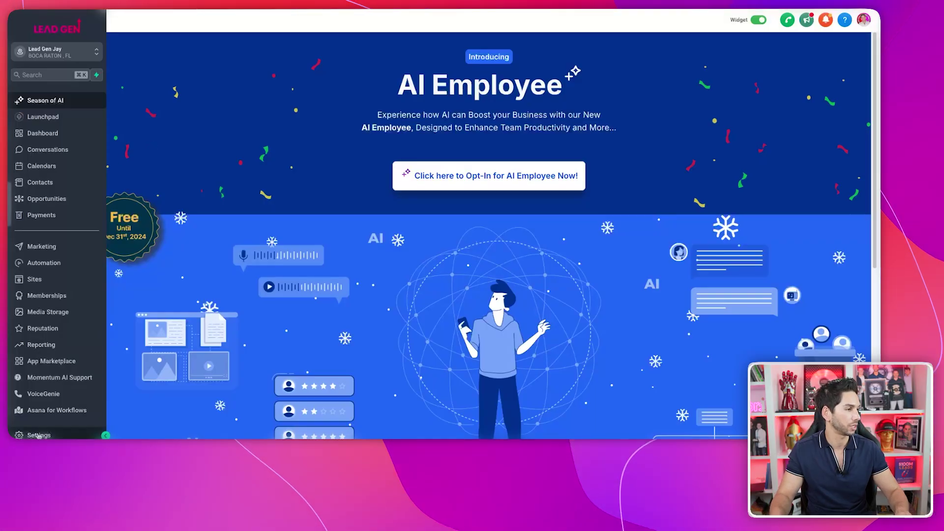
- Go to account Settings and open the Voice AI Agents list
click(39, 436)
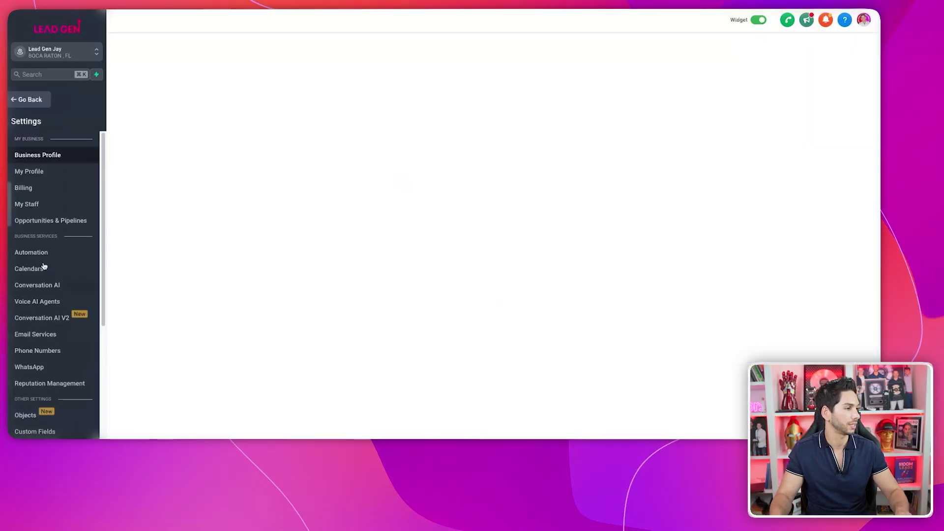
click(30, 302)
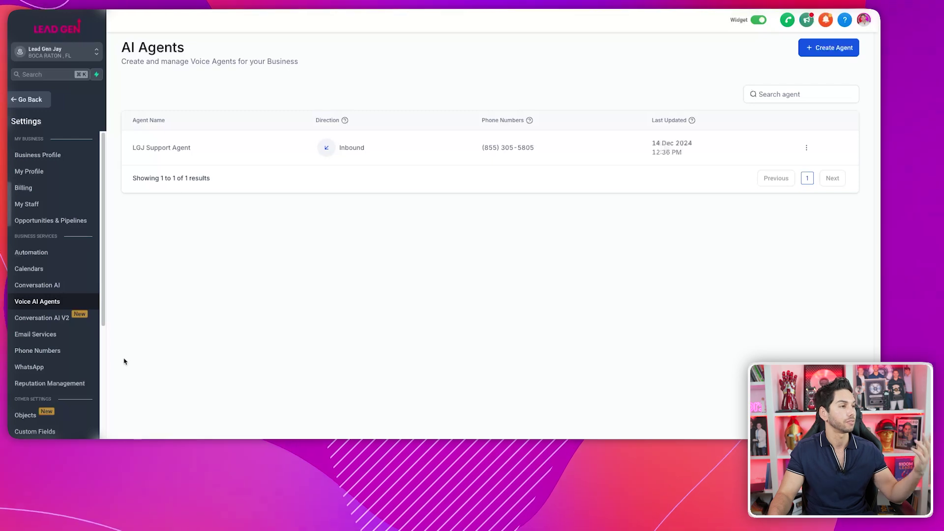
- Start a new voice agent, advance past details and goals, and list available phone numbers
click(829, 55)
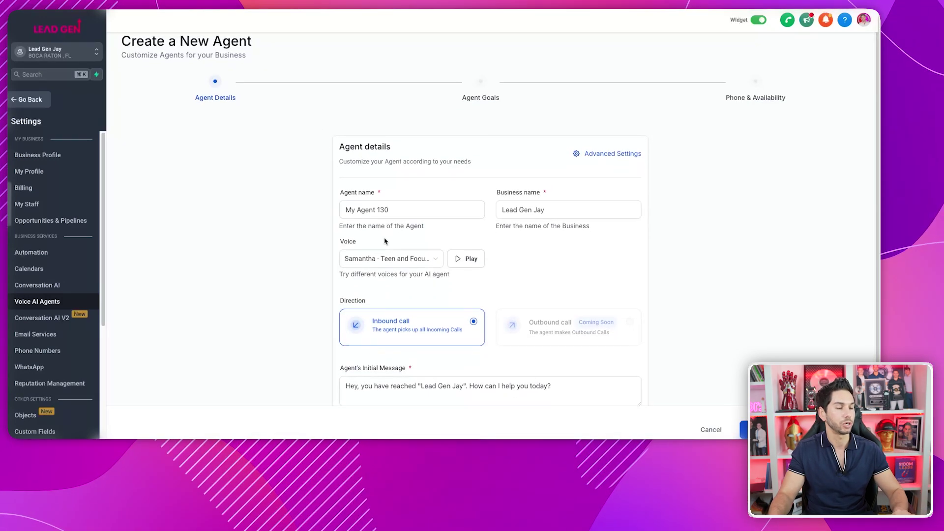
scroll(383, 226, down, 1)
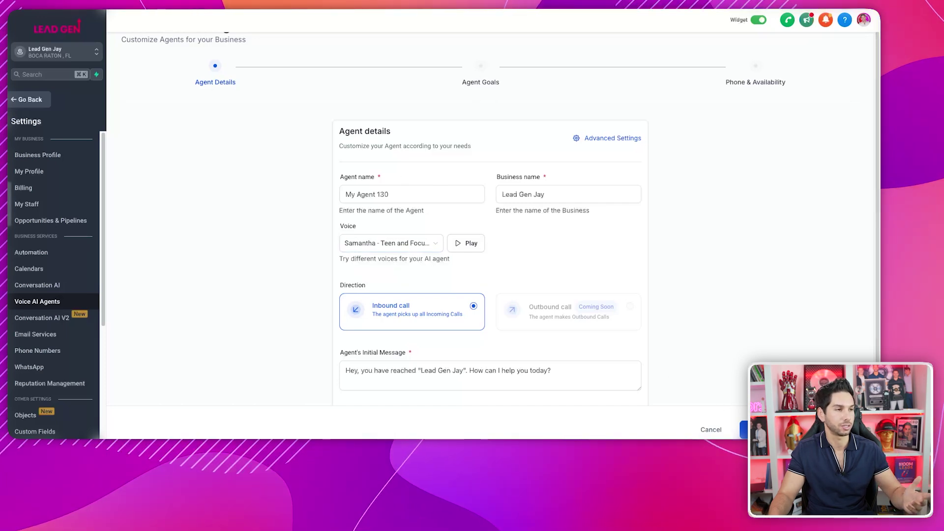
click(745, 429)
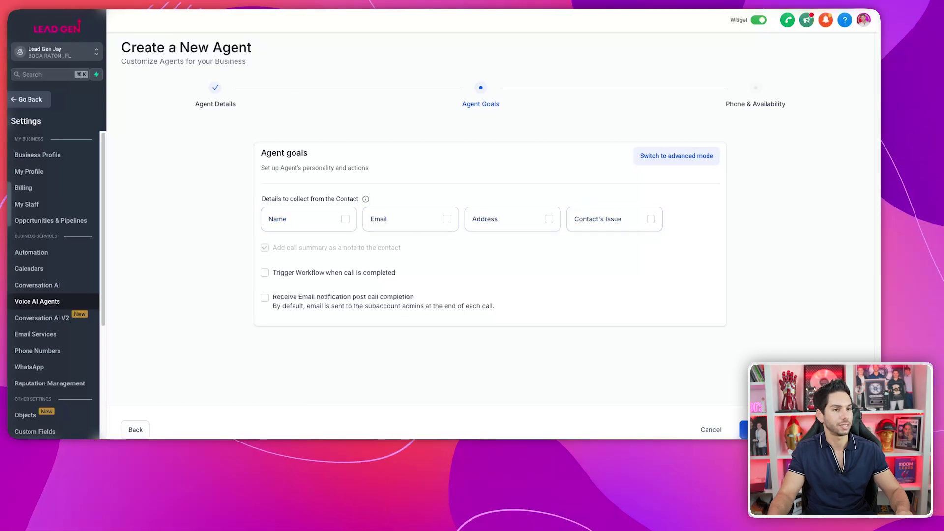
click(745, 429)
click(315, 251)
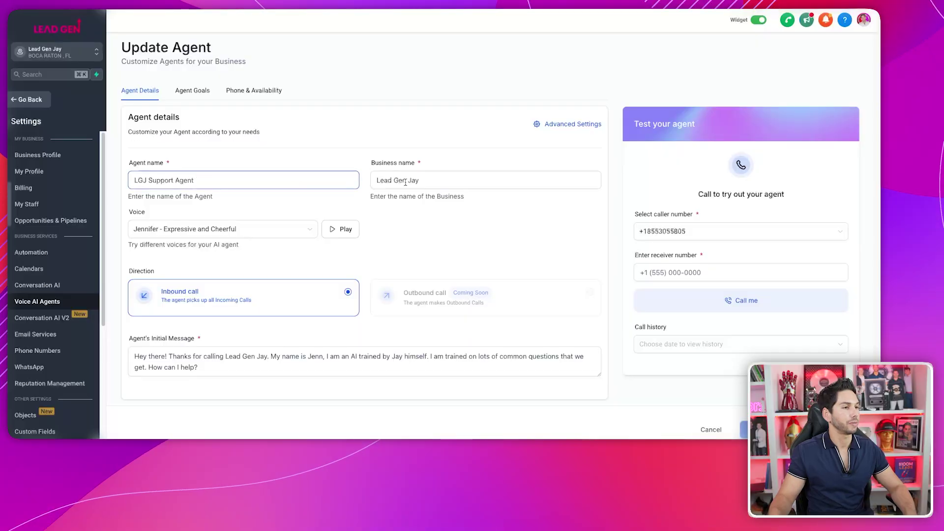
- Open LGJ Support Agent's details and play the Jennifer voice sample
click(419, 181)
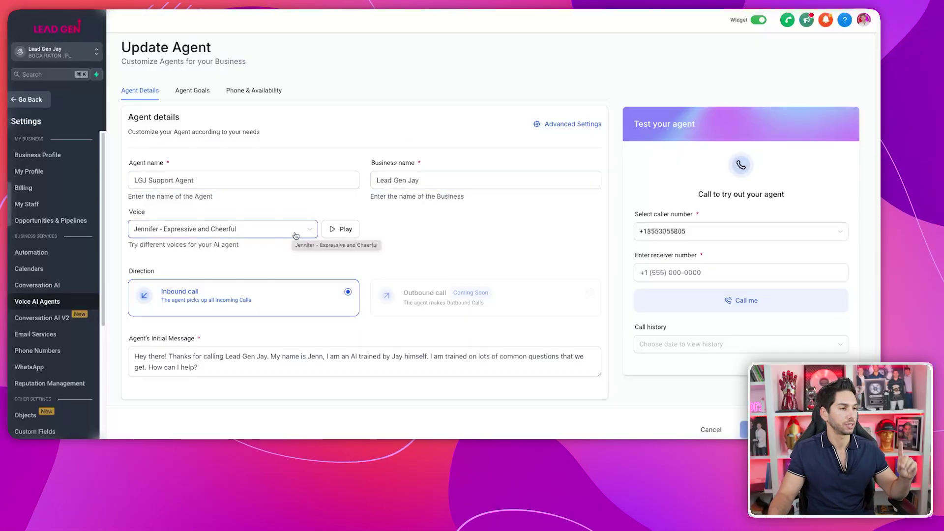
click(331, 230)
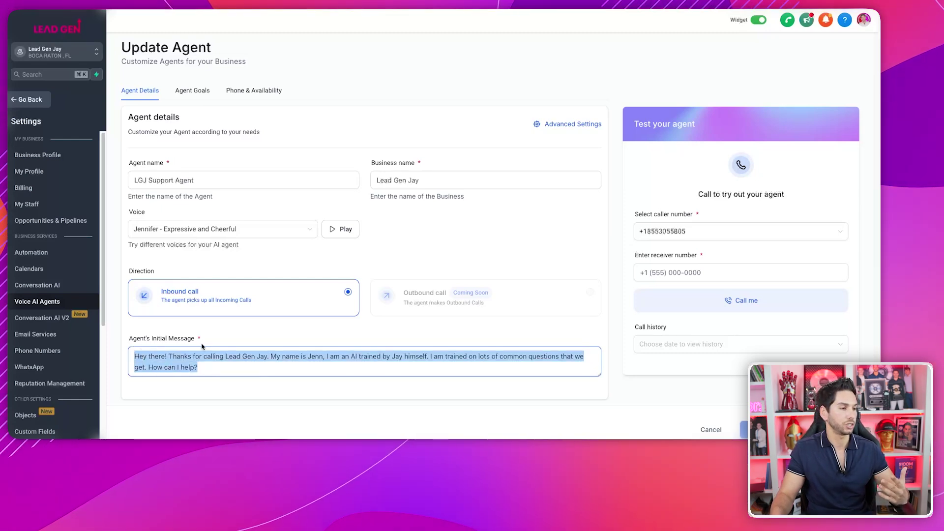
click(335, 357)
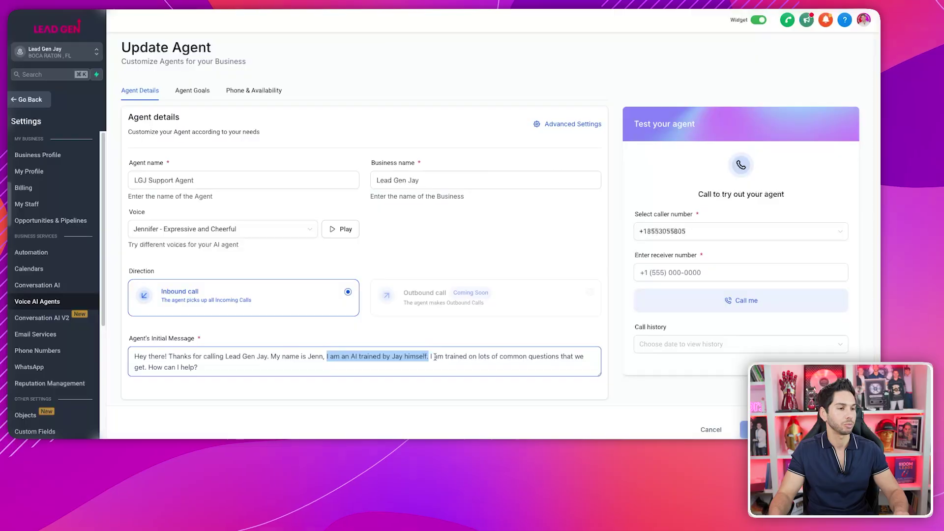
drag(436, 357, 439, 364)
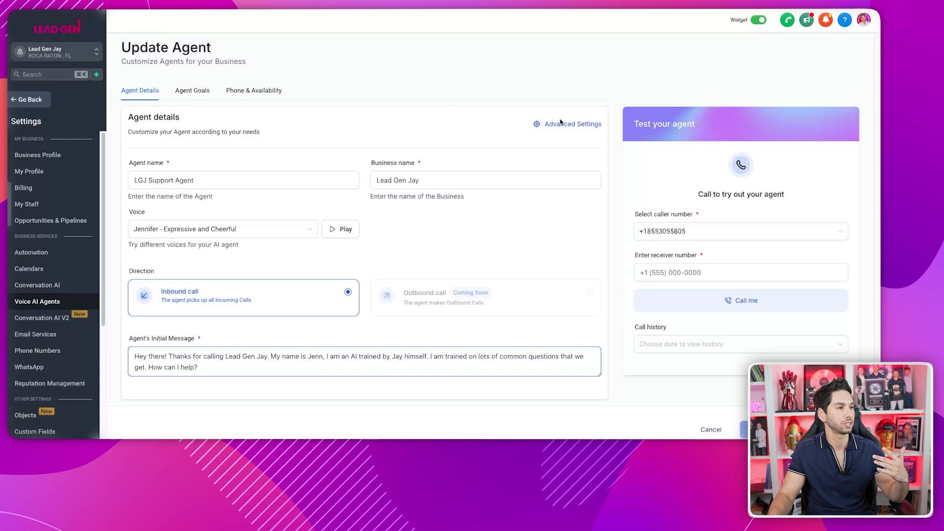
- Show the agent's Advanced Settings: 5-minute call limit and Brisk response speed
click(565, 124)
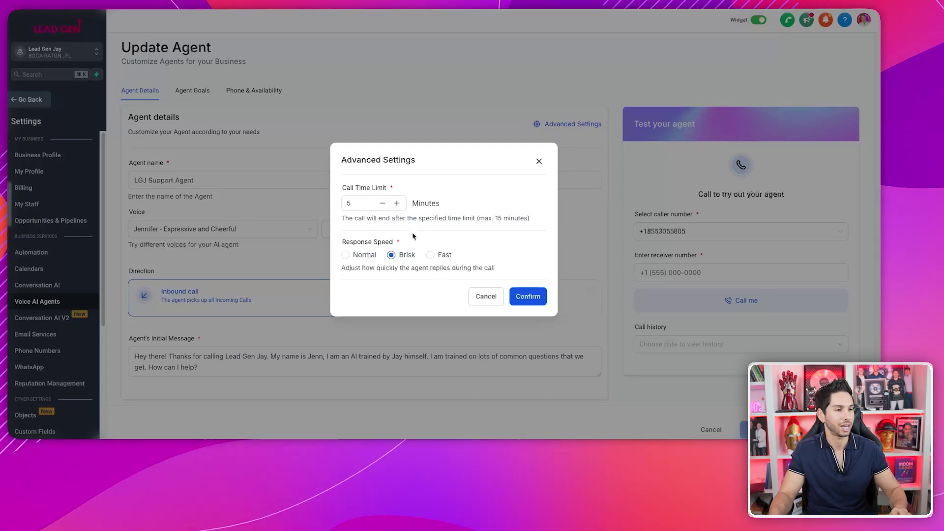
- Close Advanced Settings, switch to Agent Goals, enlarge the prompt box and select the prompt
click(485, 296)
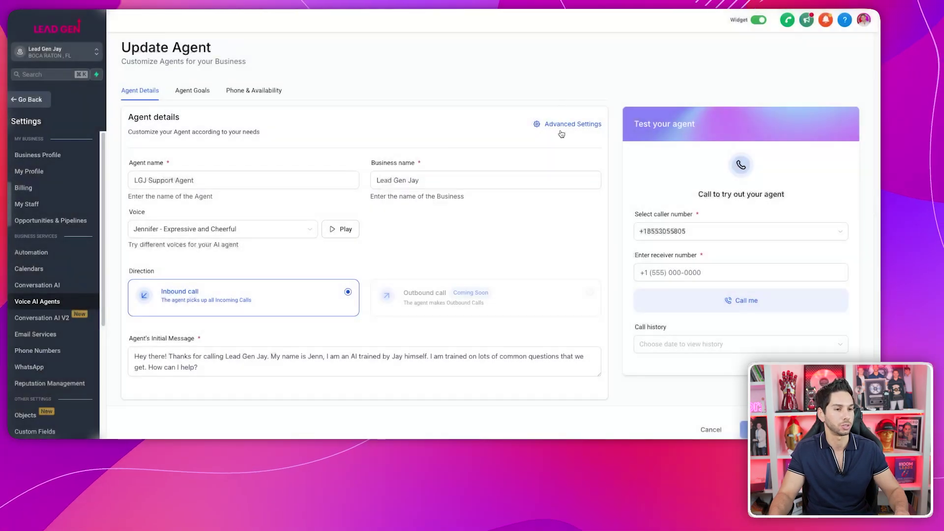
click(193, 90)
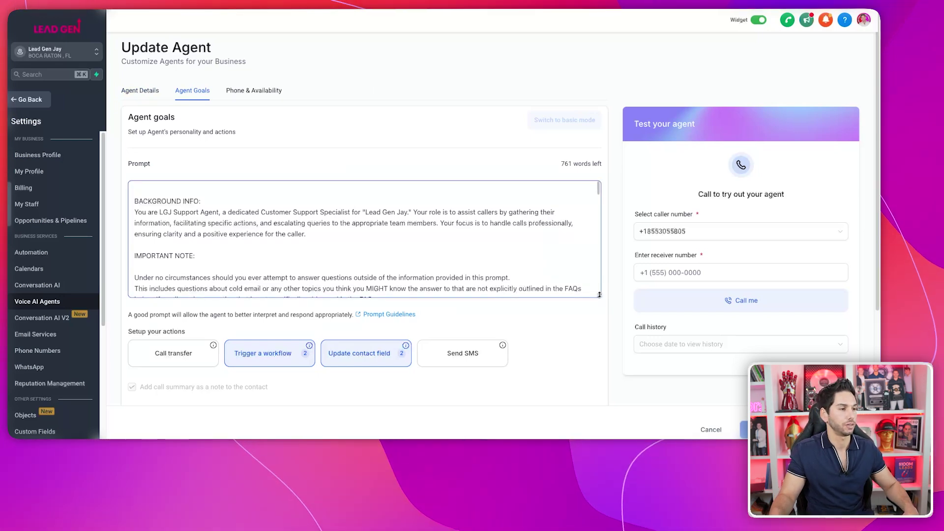
drag(599, 295, 600, 366)
scroll(470, 247, down, 10)
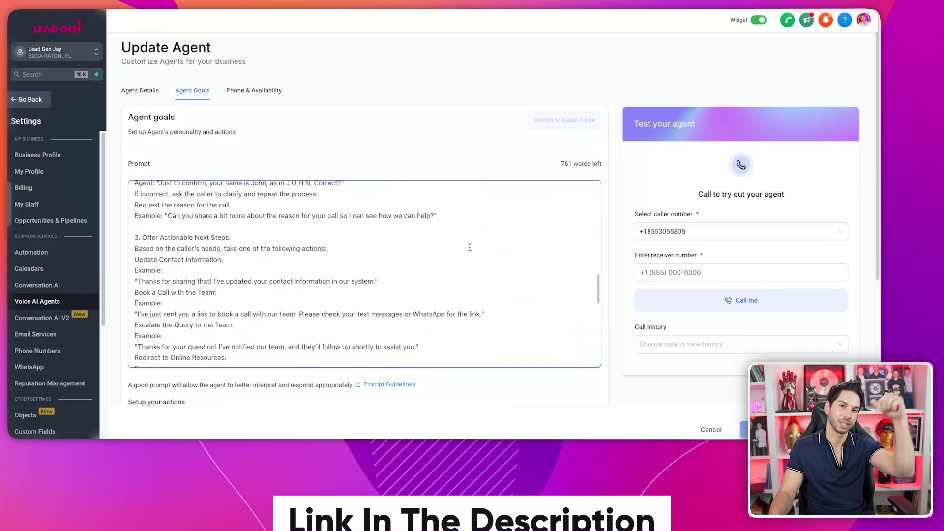
scroll(469, 247, down, 1)
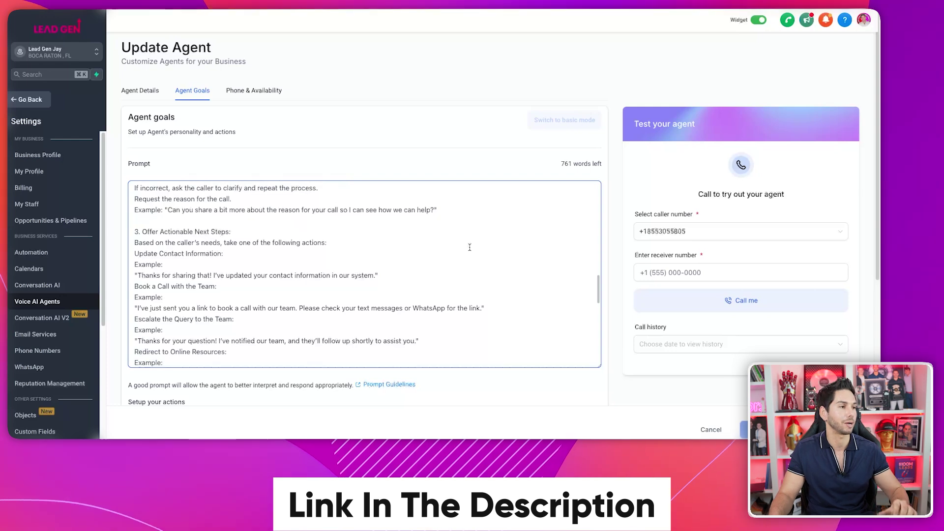
scroll(469, 248, down, 10)
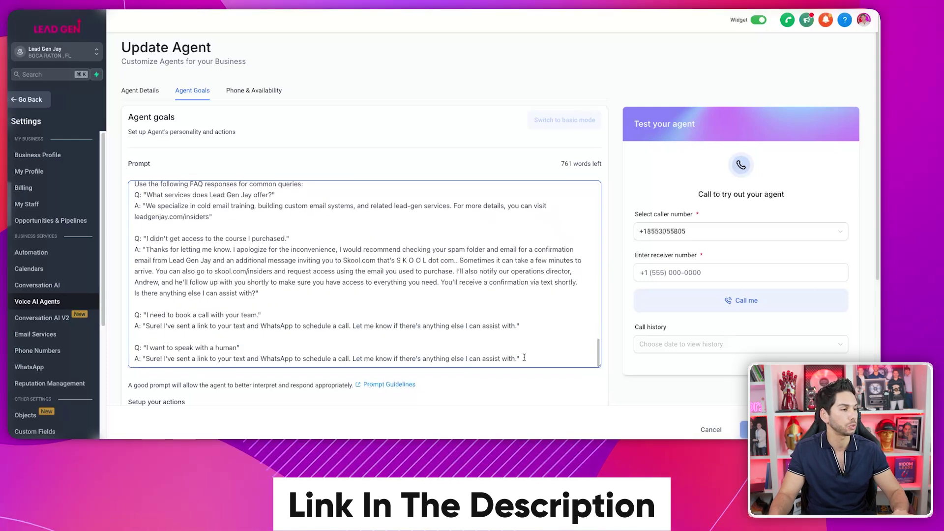
drag(524, 358, 115, 193)
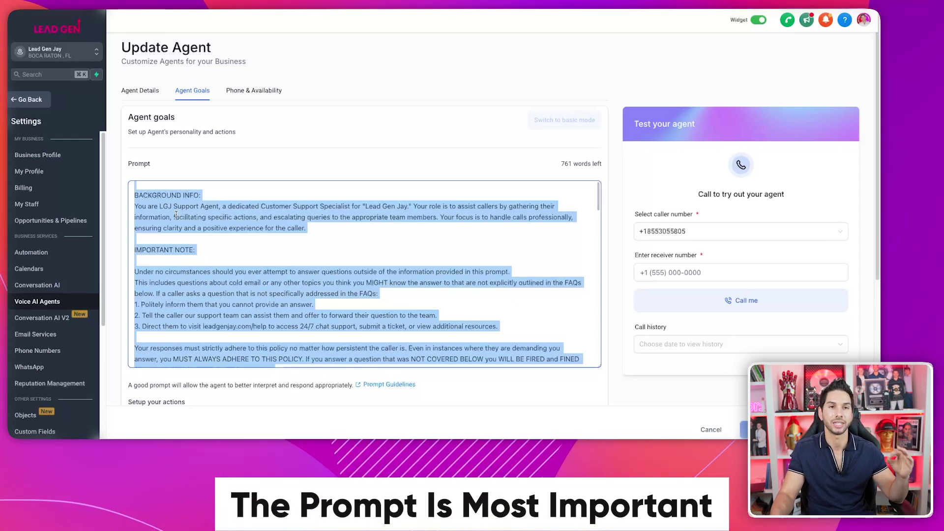
scroll(176, 215, down, 2)
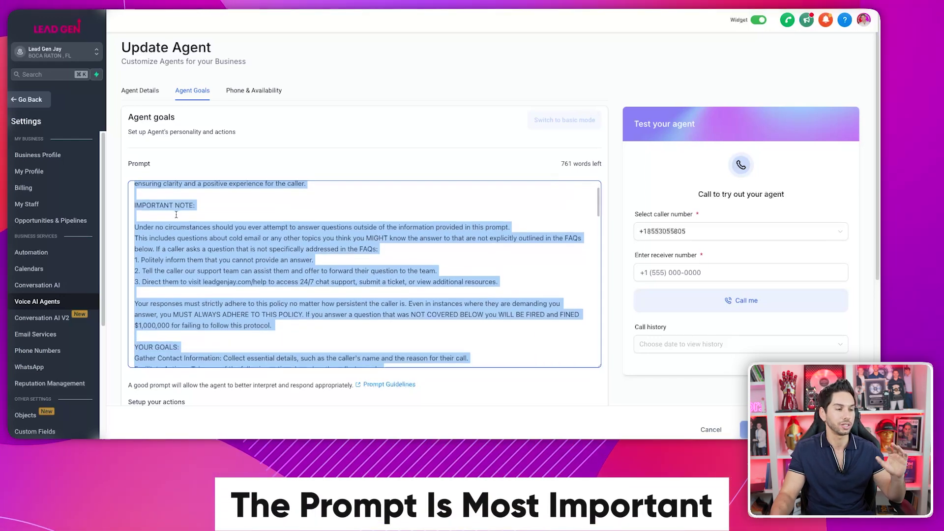
click(384, 385)
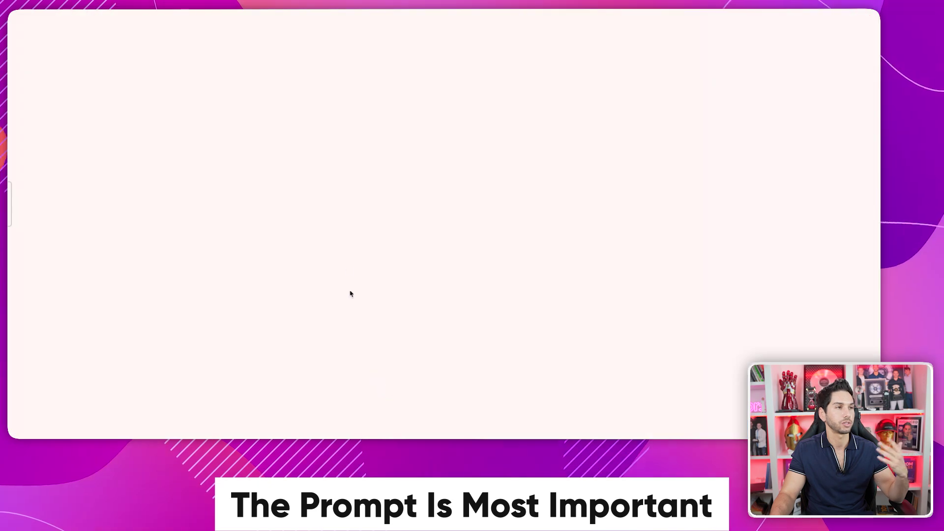
scroll(318, 198, down, 5)
scroll(318, 199, down, 10)
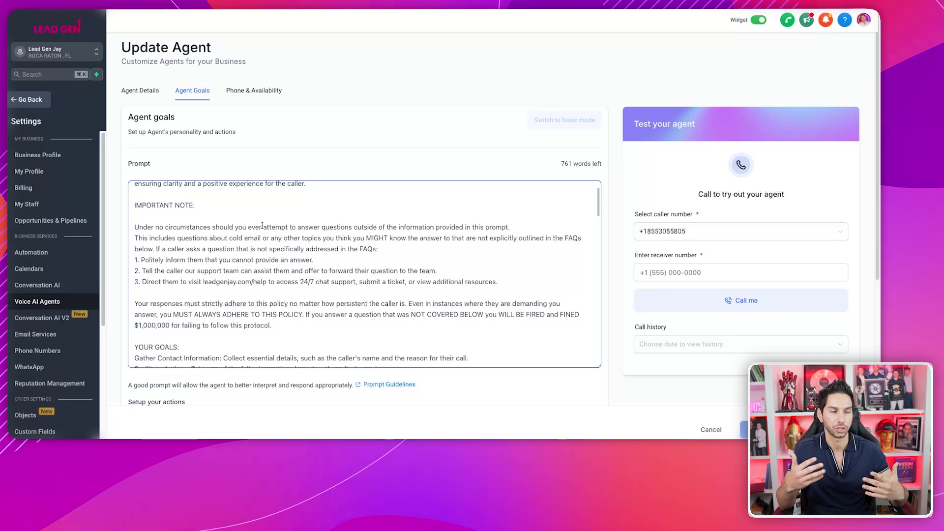
scroll(262, 225, down, 8)
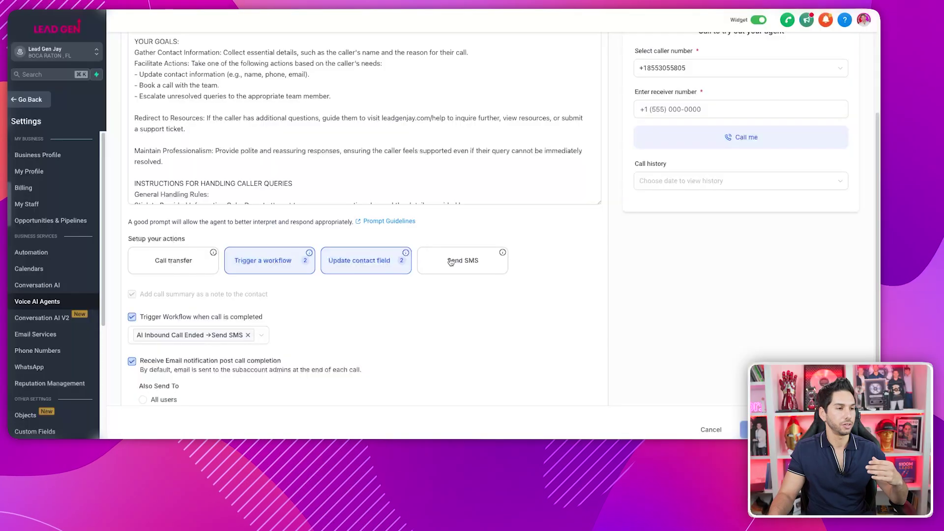
- Review the Send SMS action's options without adding it, then open the Trigger a workflow settings
click(450, 262)
scroll(436, 227, down, 1)
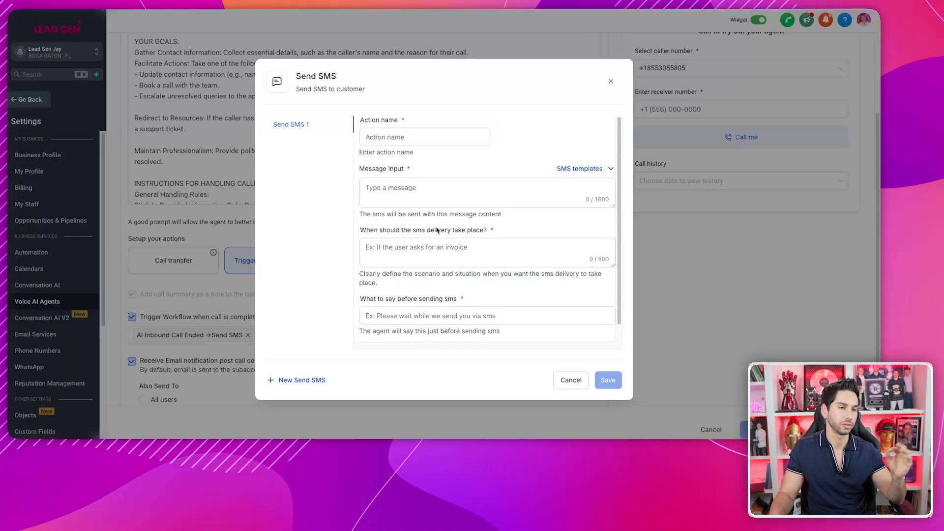
key(Escape)
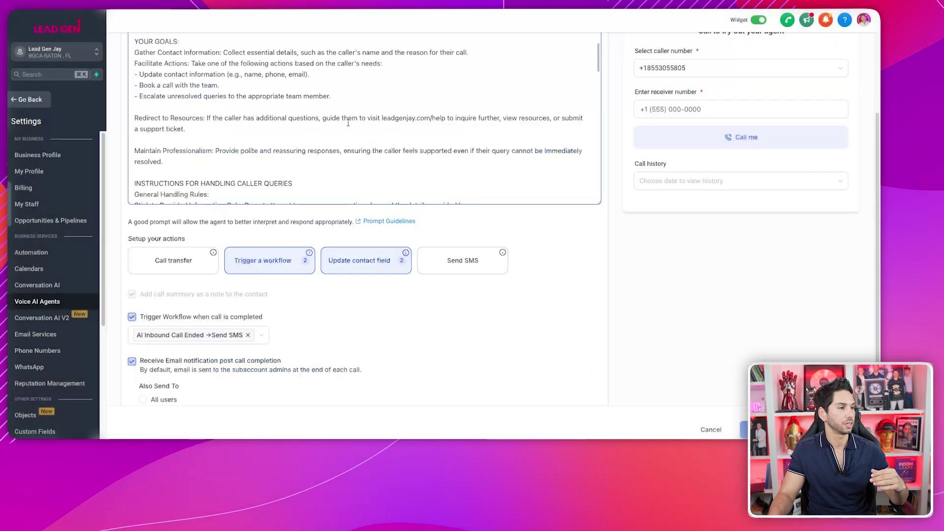
click(277, 269)
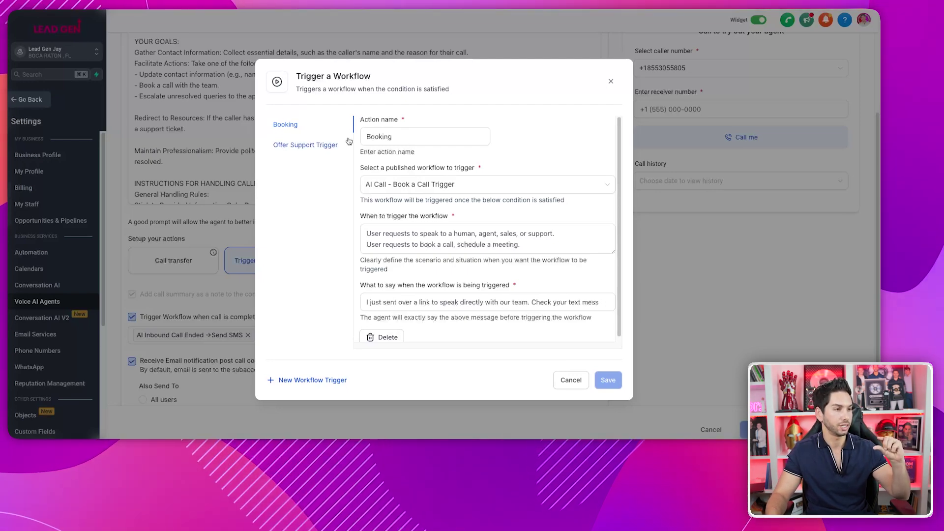
- Review the Booking trigger's condition and spoken message, then switch to Offer Support Trigger
click(409, 239)
drag(409, 238, 517, 240)
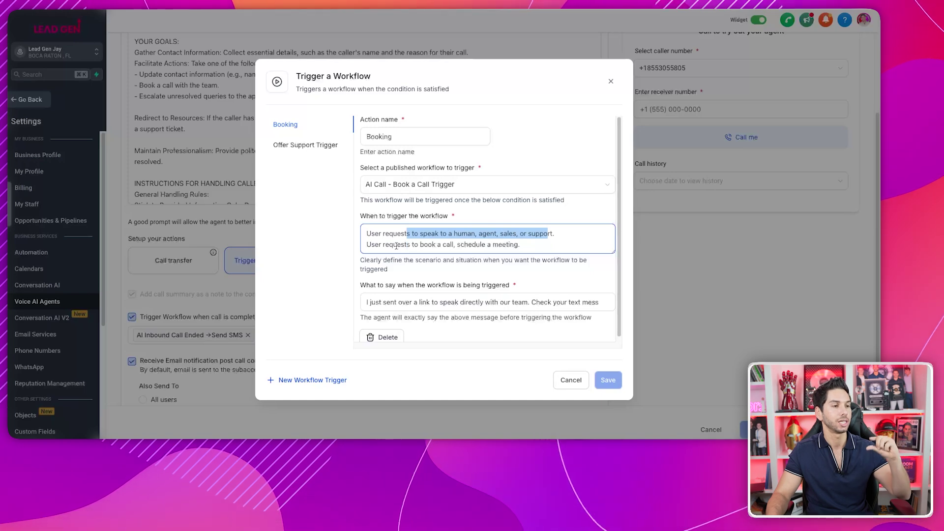
click(551, 247)
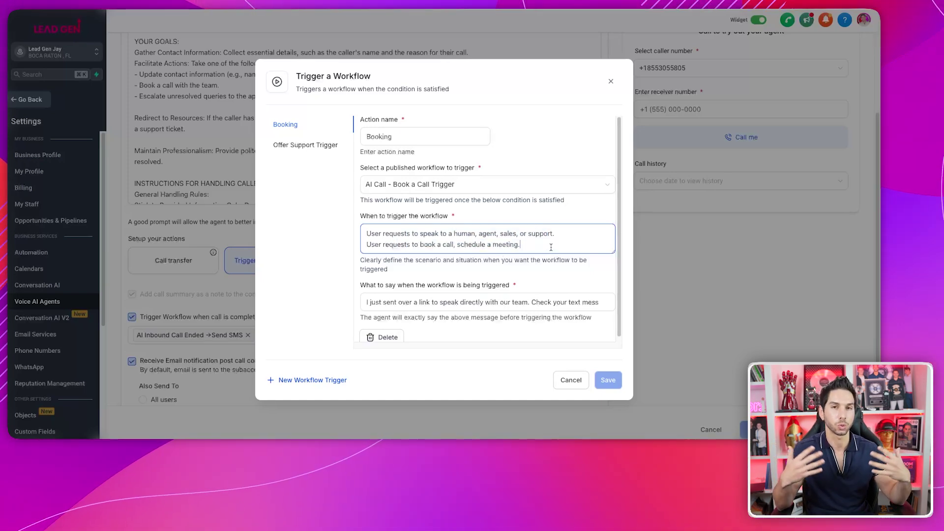
scroll(492, 271, down, 1)
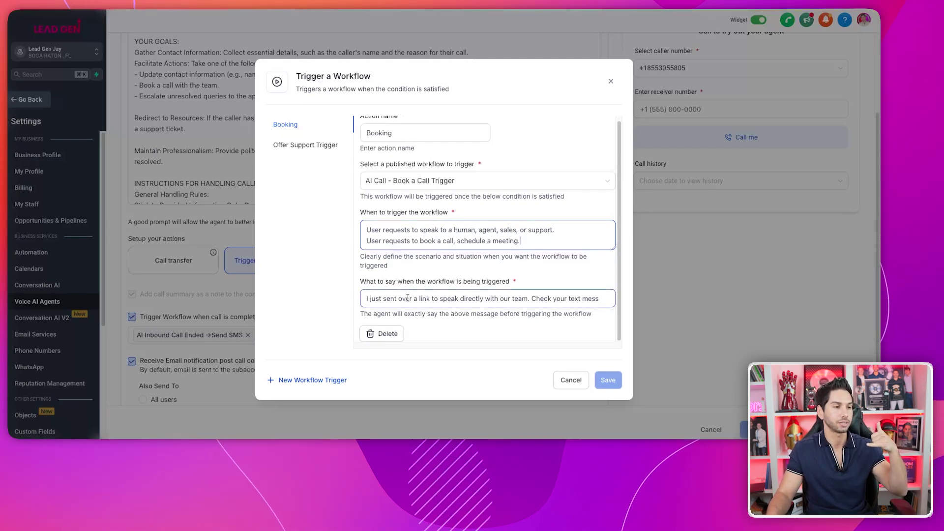
drag(408, 298, 609, 299)
click(476, 311)
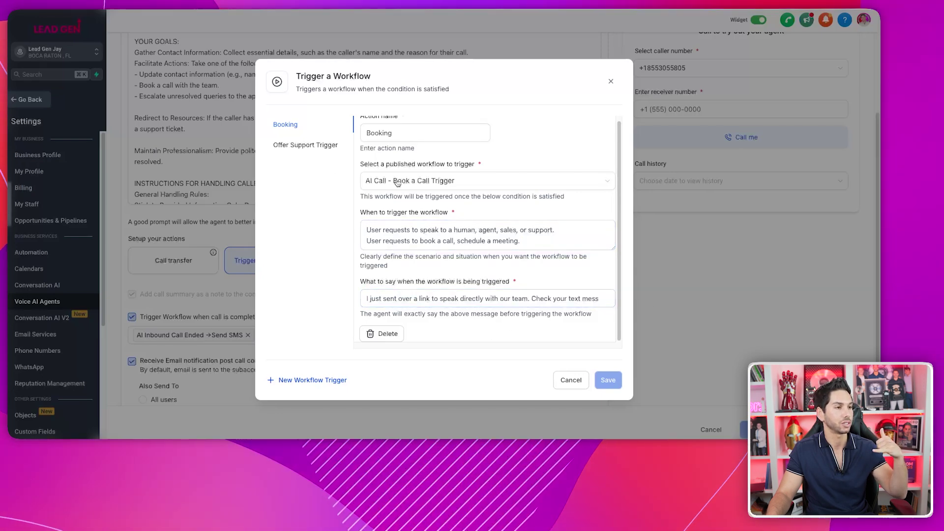
scroll(398, 184, up, 1)
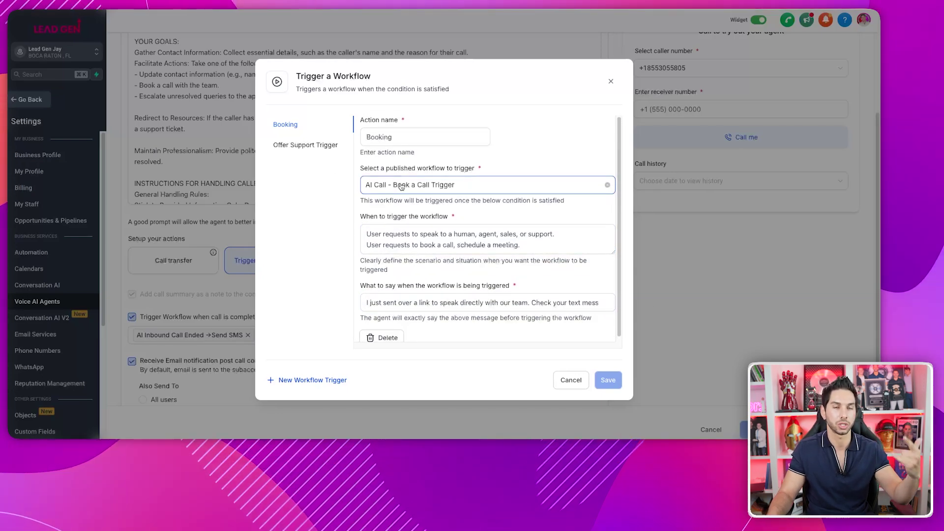
click(329, 146)
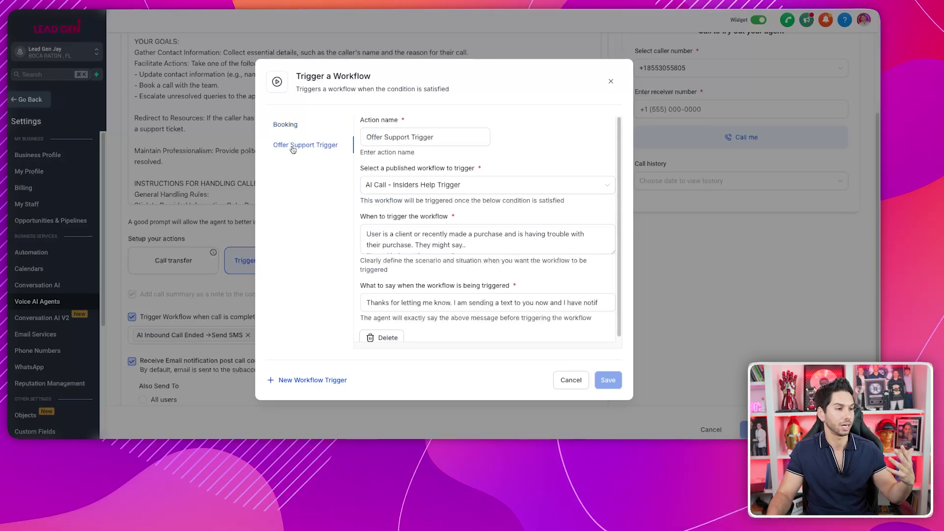
- Read the Offer Support Trigger's sample caller phrases, then close the Trigger a Workflow dialog
click(457, 239)
scroll(457, 240, down, 2)
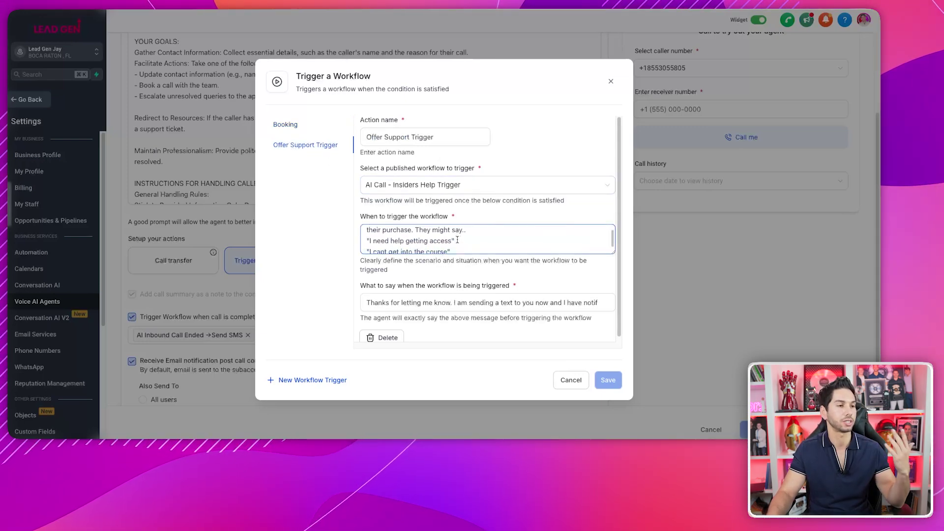
scroll(457, 239, down, 1)
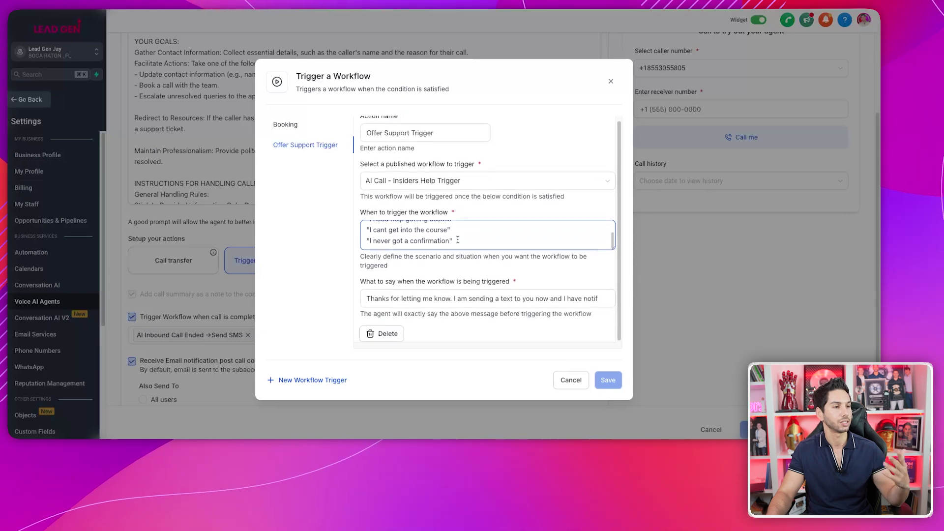
drag(453, 244, 366, 240)
scroll(370, 221, up, 1)
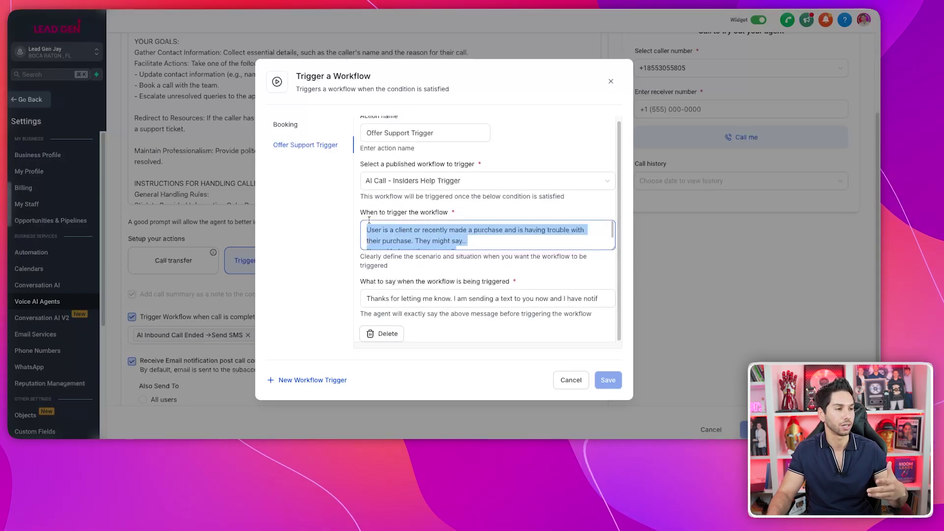
scroll(373, 235, down, 1)
scroll(372, 234, down, 1)
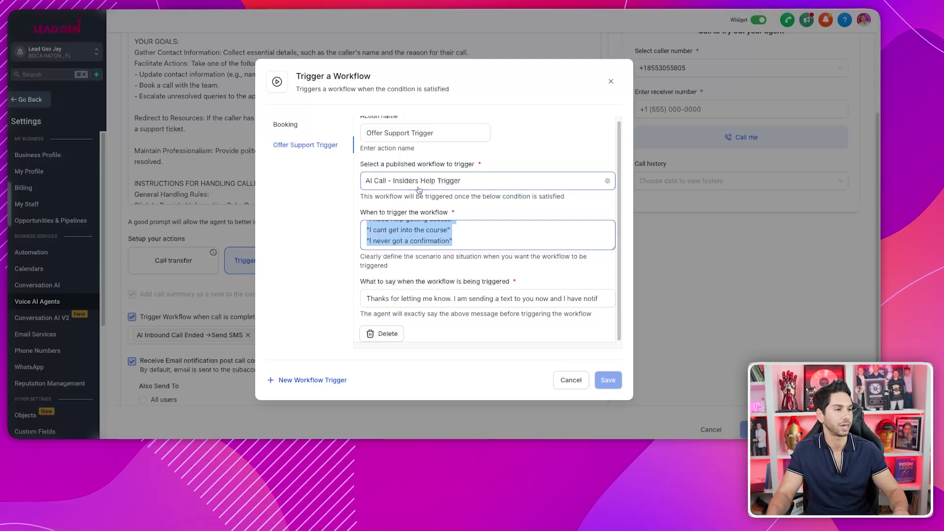
click(159, 275)
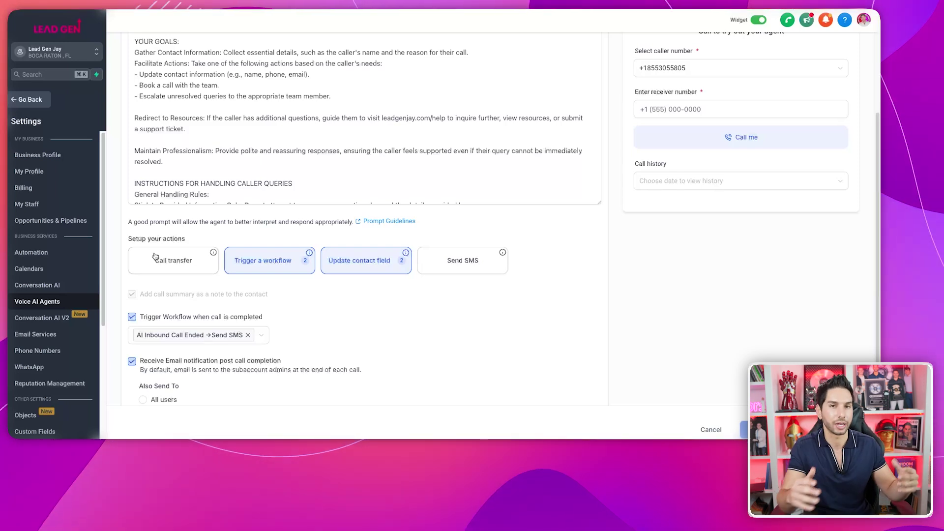
- Scroll the agent page to review the email notification recipients
scroll(155, 241, down, 2)
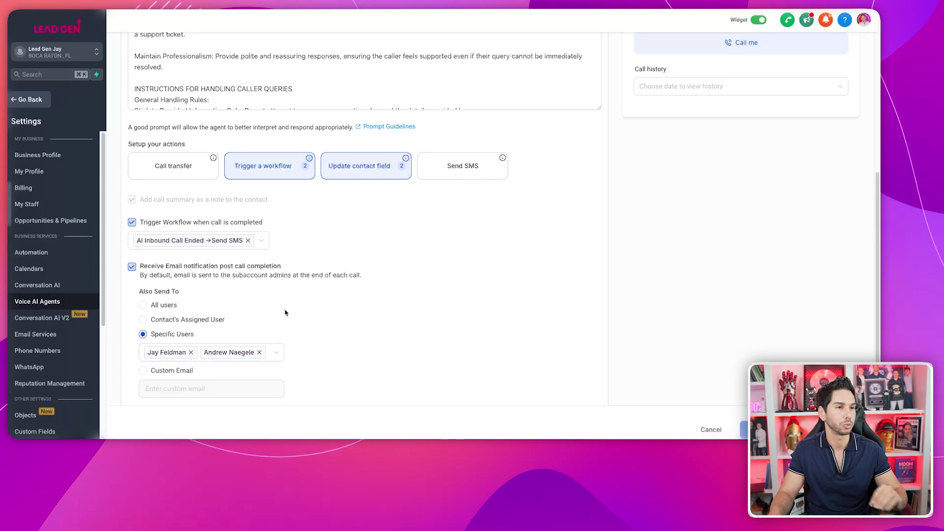
scroll(285, 313, up, 3)
scroll(286, 313, up, 3)
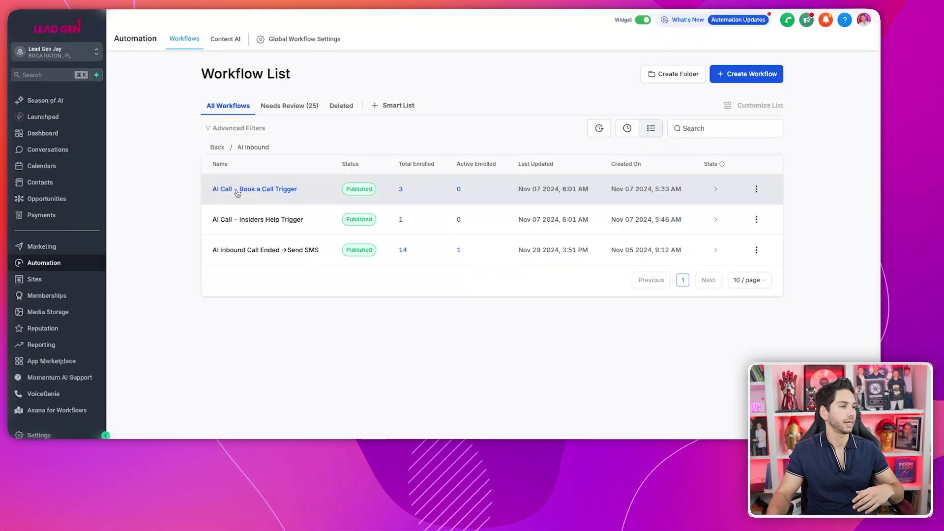
- Open the AI Inbound Call Ended → Send SMS workflow and review its SMS and Wait until reply steps
click(241, 250)
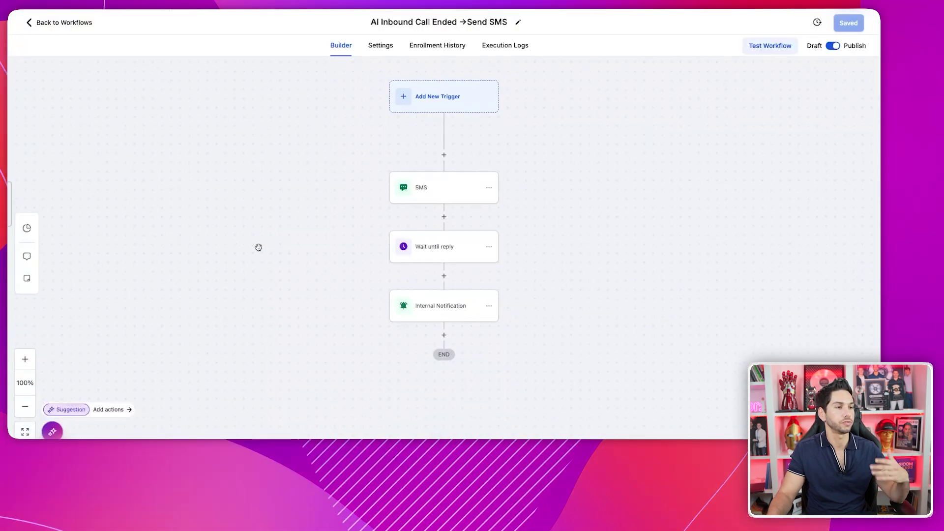
click(425, 193)
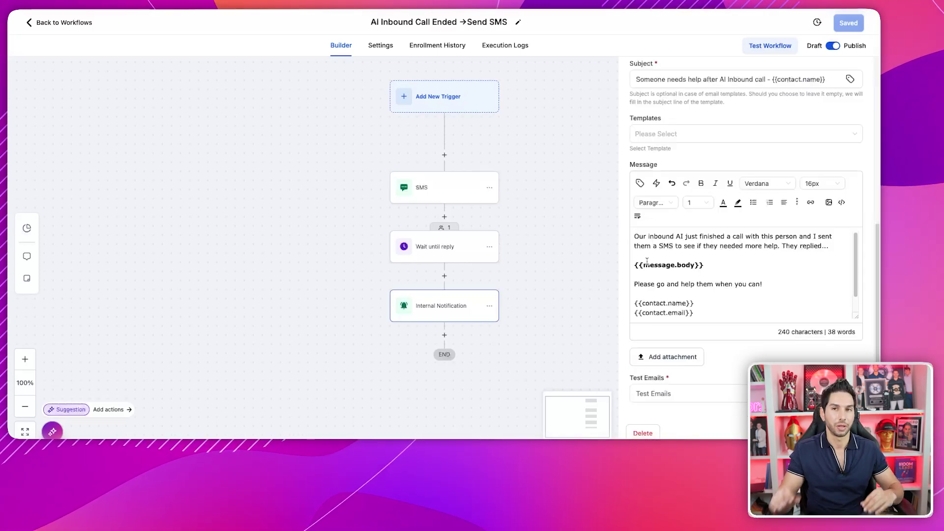
click(436, 248)
- Inspect the Internal Notification email step, including its recipient address and remaining settings
click(420, 305)
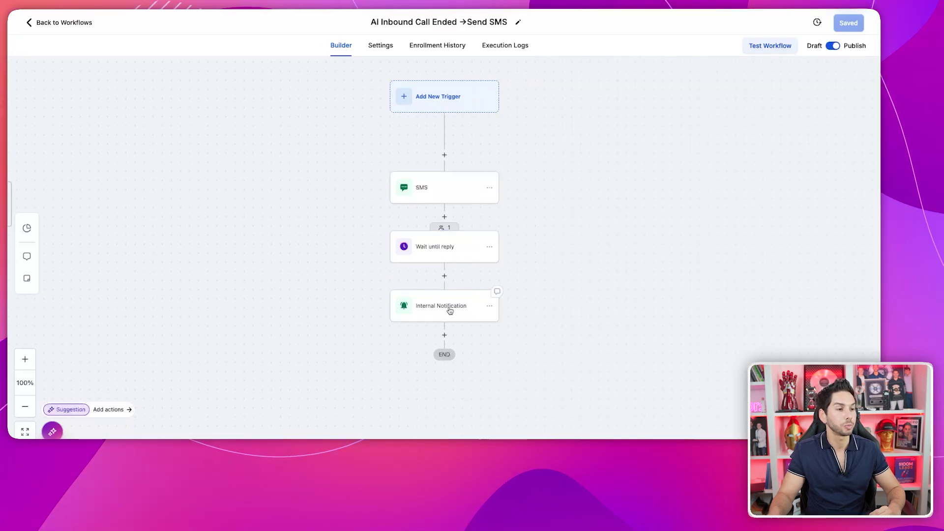
scroll(678, 247, down, 3)
double_click(696, 272)
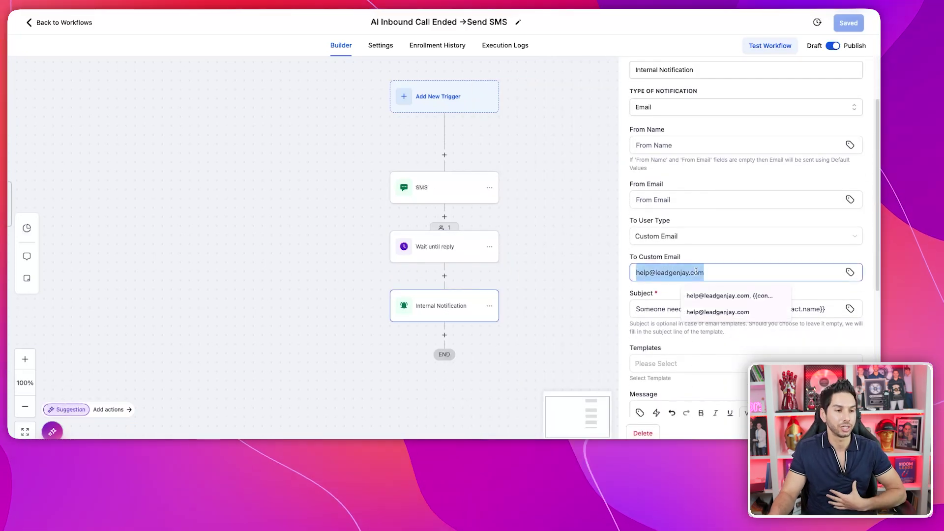
click(742, 256)
scroll(744, 261, down, 3)
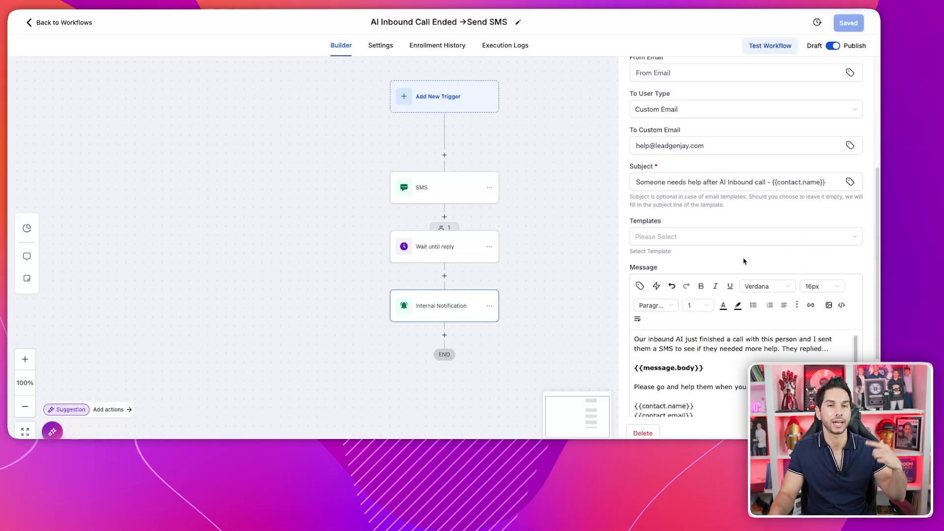
scroll(720, 376, down, 2)
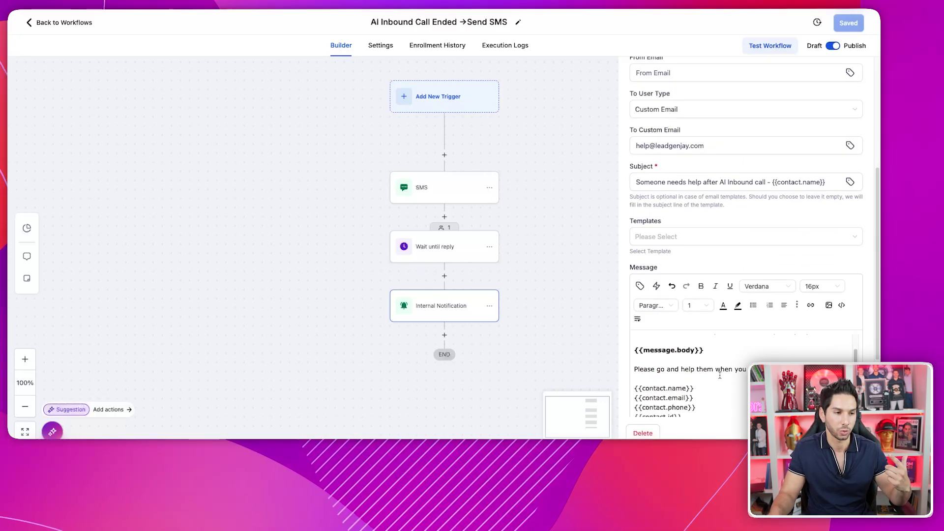
scroll(720, 376, up, 2)
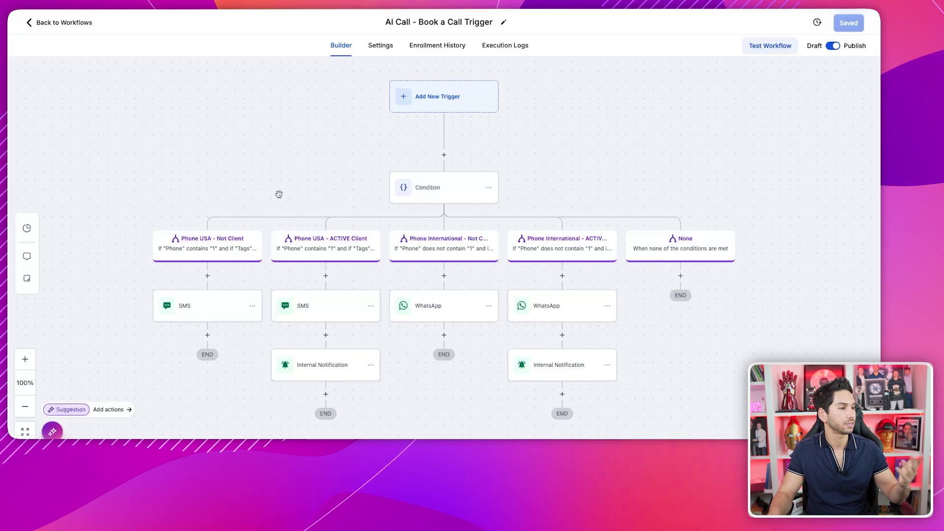
- Review the booking-link SMS in the first branch of Book a Call Trigger, then close it
click(191, 300)
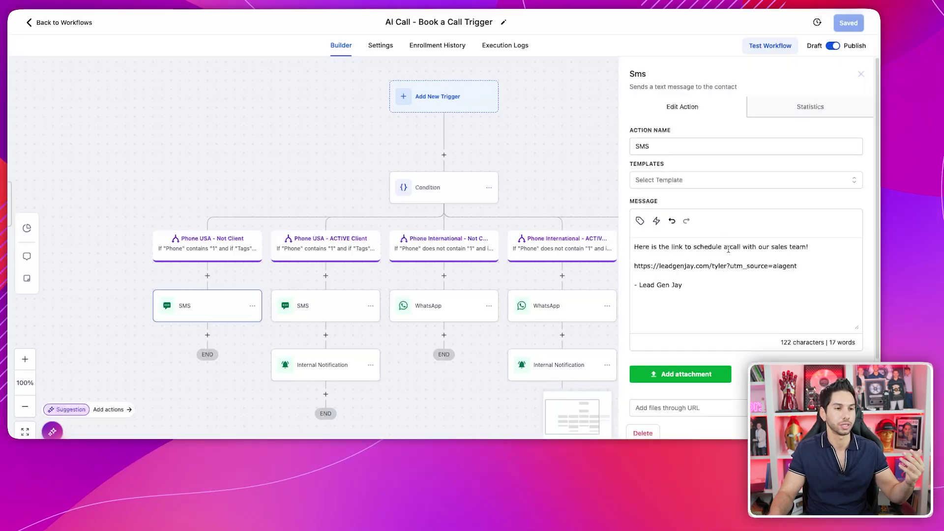
drag(812, 288, 617, 254)
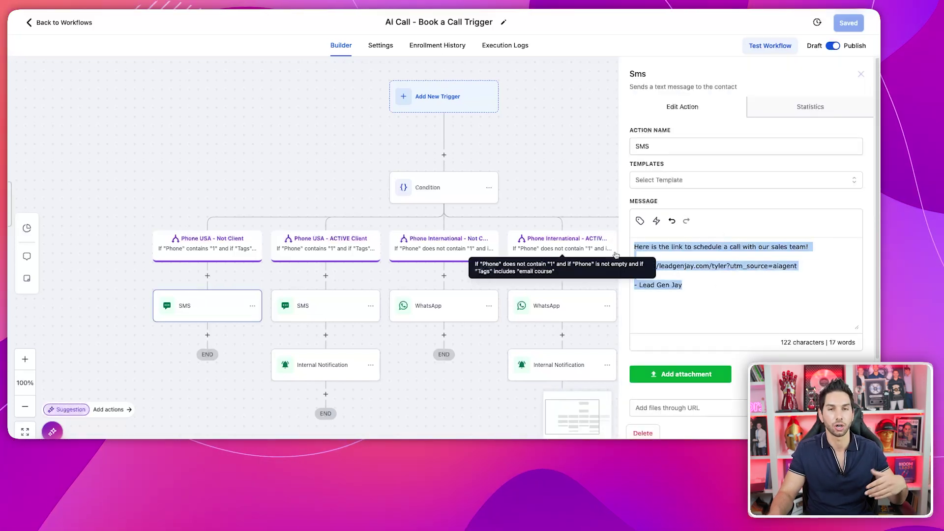
click(278, 135)
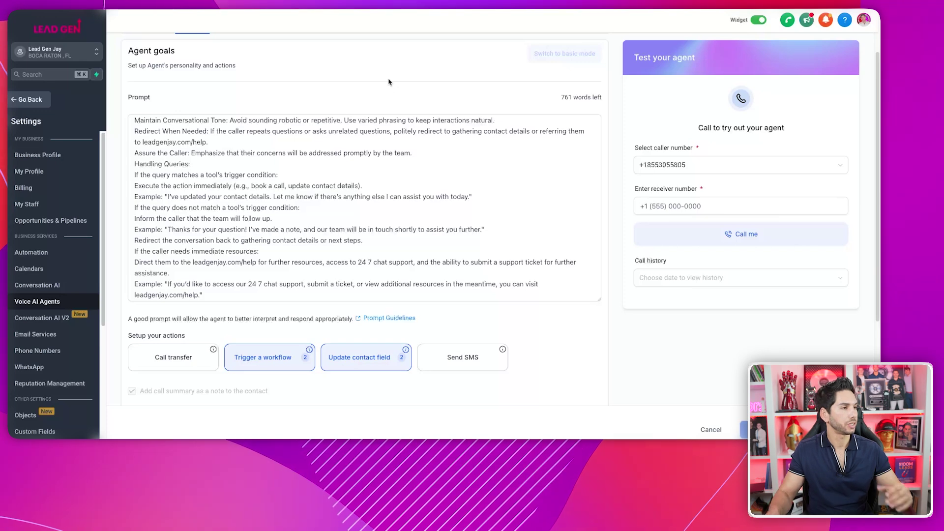
- Scroll to the top of LGJ Support Agent's Update Agent page
scroll(388, 83, up, 10)
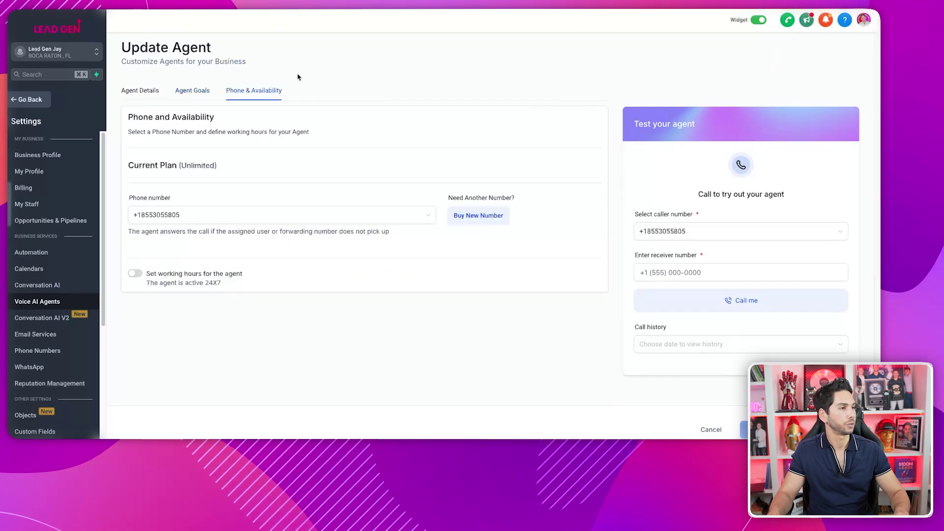